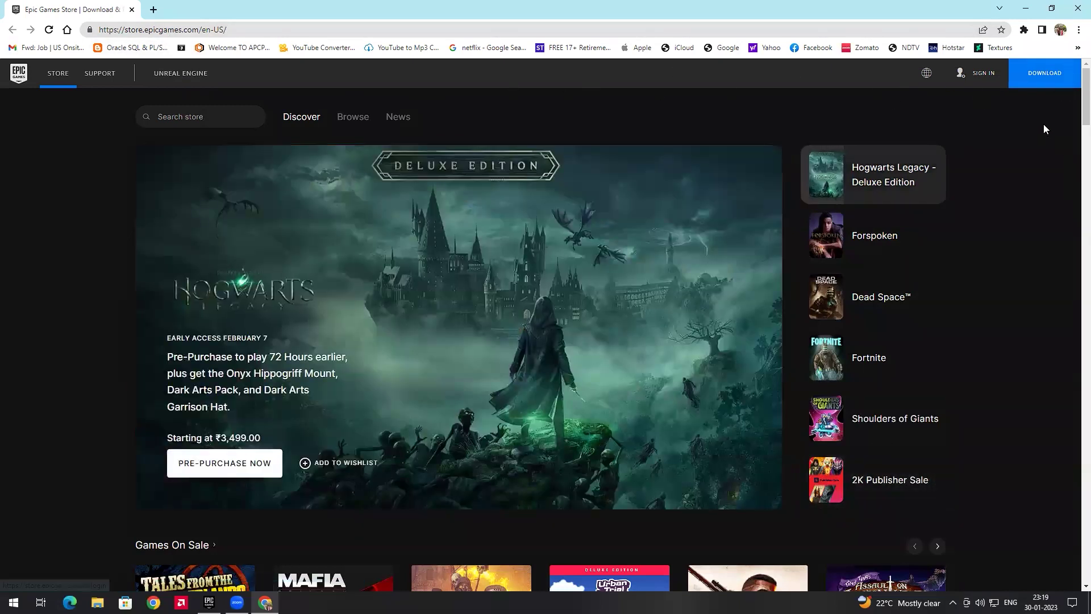
- Download the EpicInstaller-14.2.1 installer to the Desktop, then show the desktop
click(1040, 83)
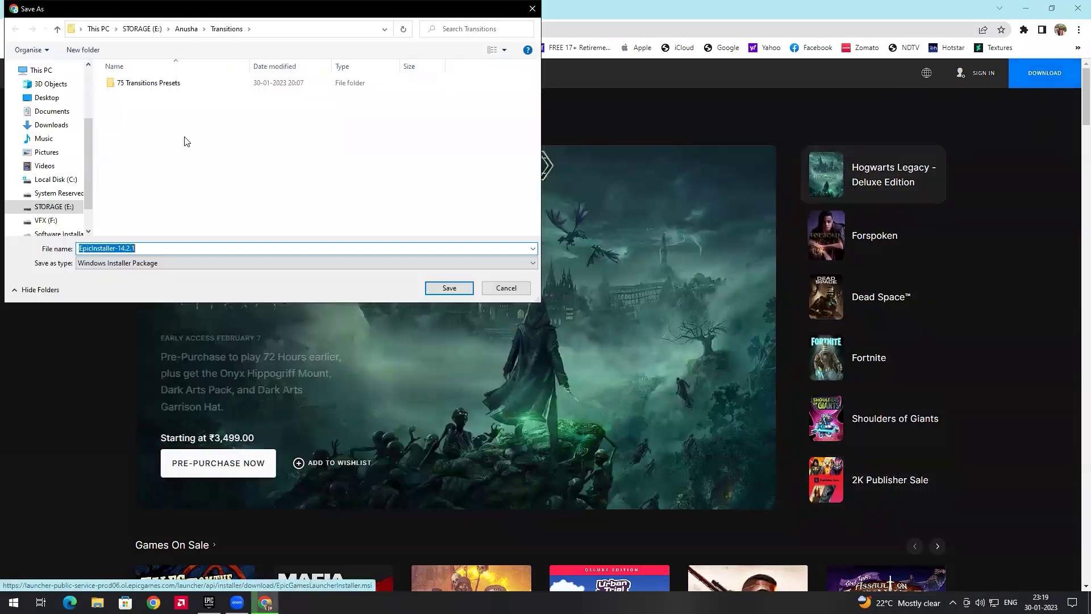
click(47, 97)
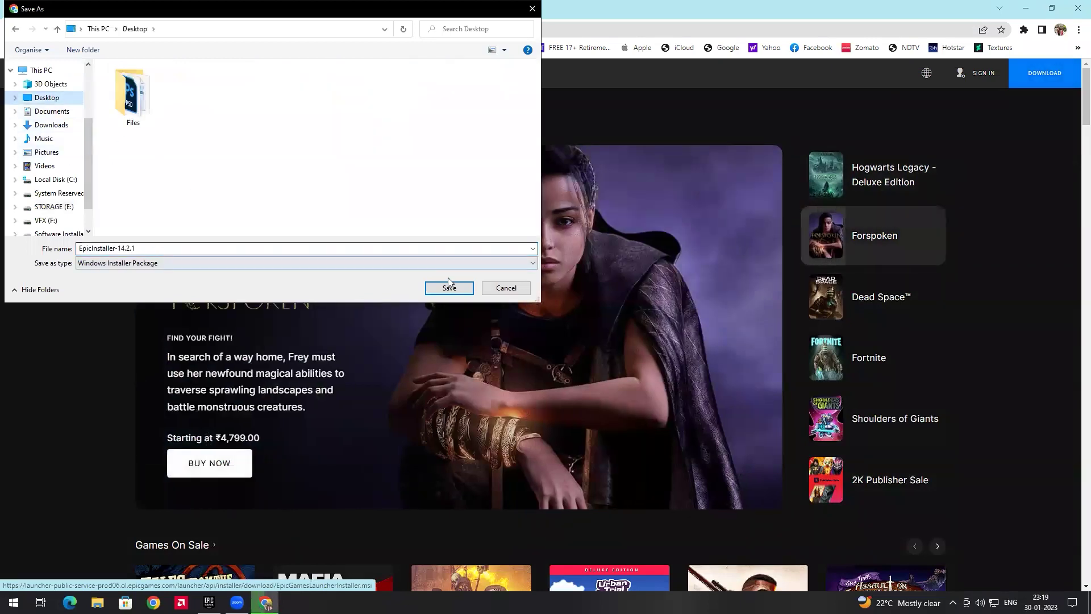
click(449, 288)
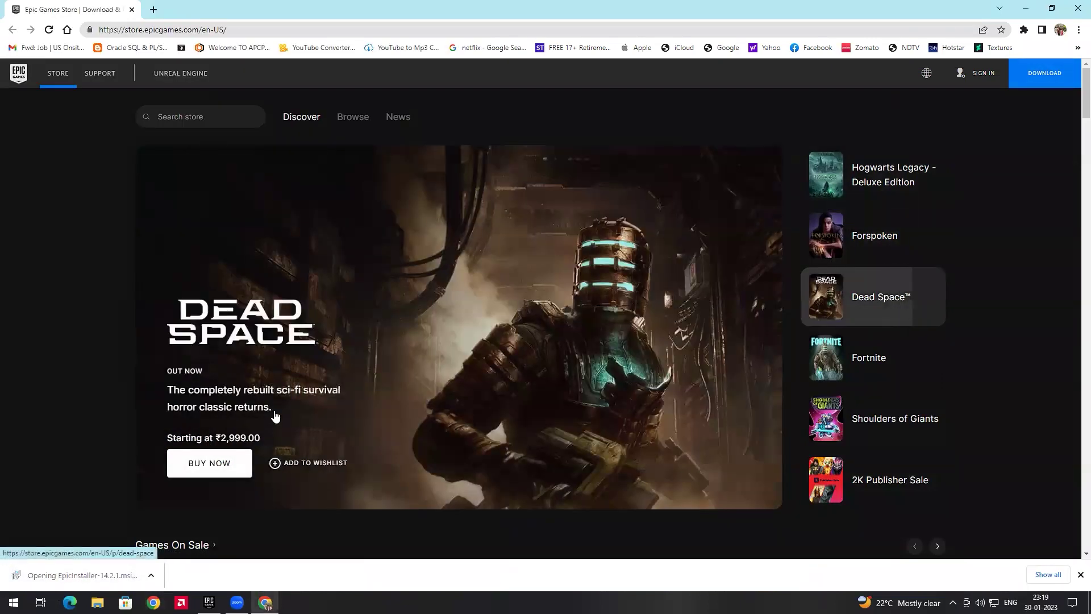
key(super+d)
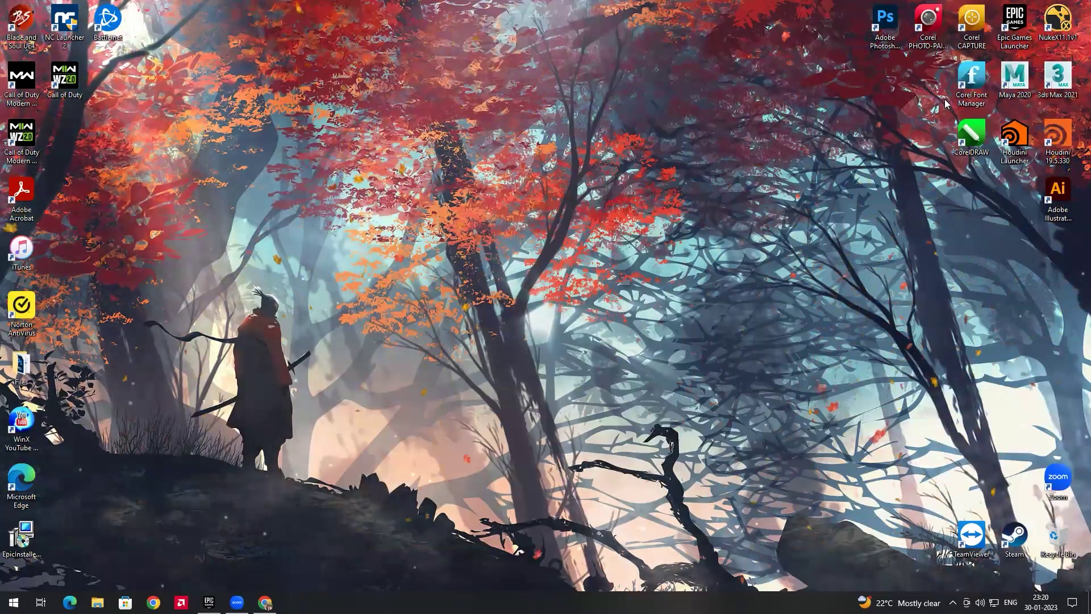
- Start the Epic Games Launcher, check the launchable engine versions, and go to the Unreal Engine library
double_click(1016, 20)
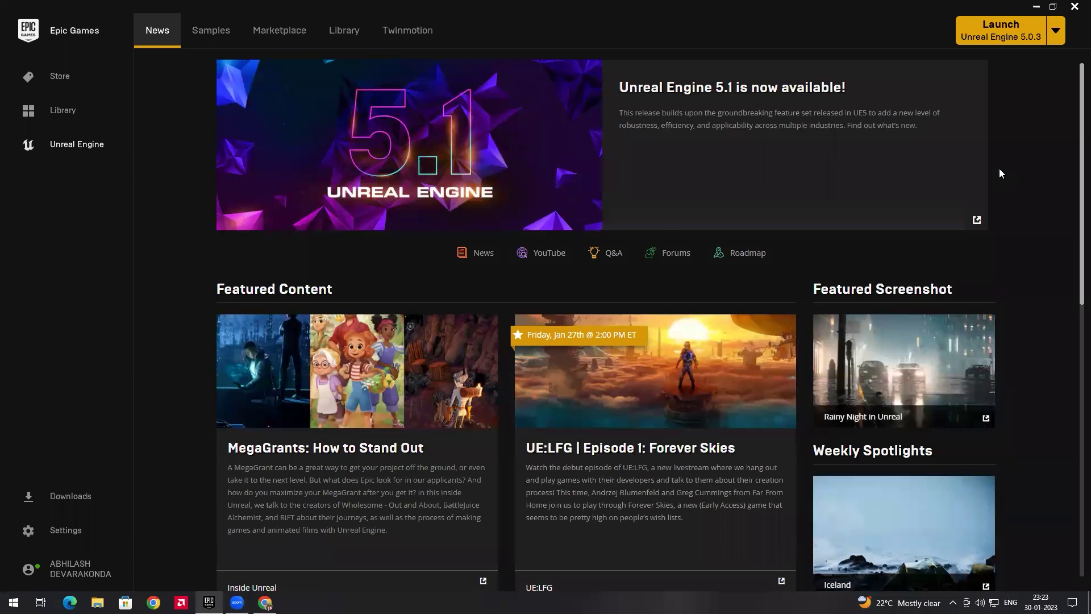
click(1058, 33)
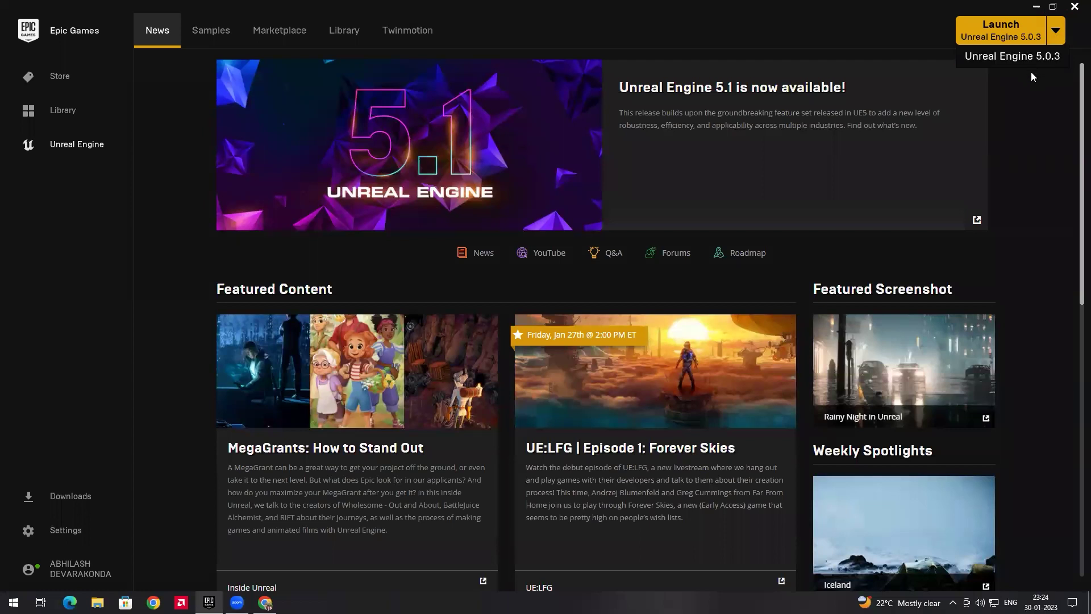
click(1033, 73)
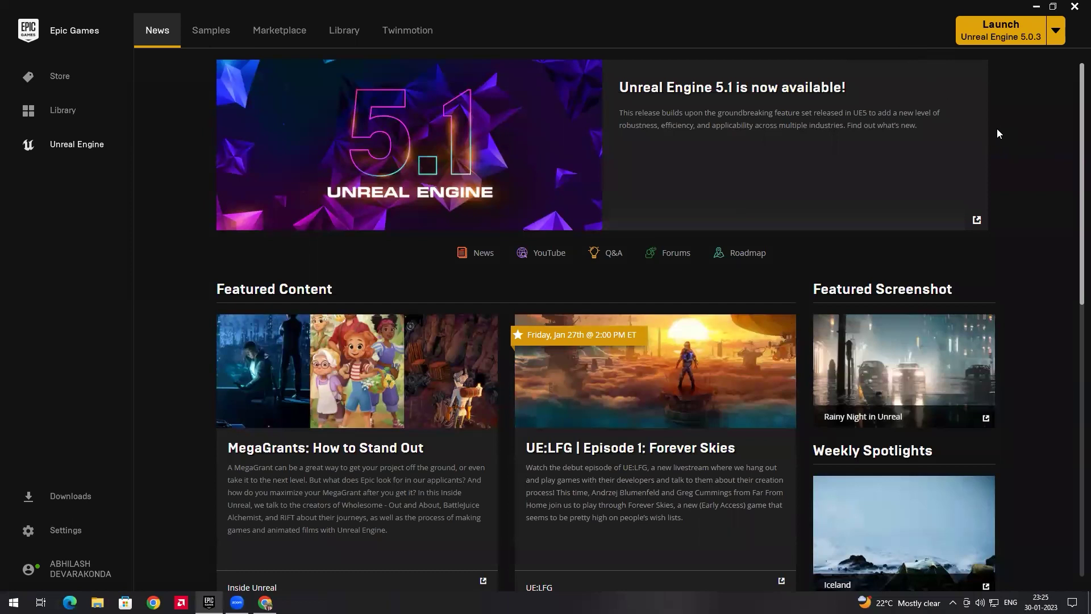
click(358, 36)
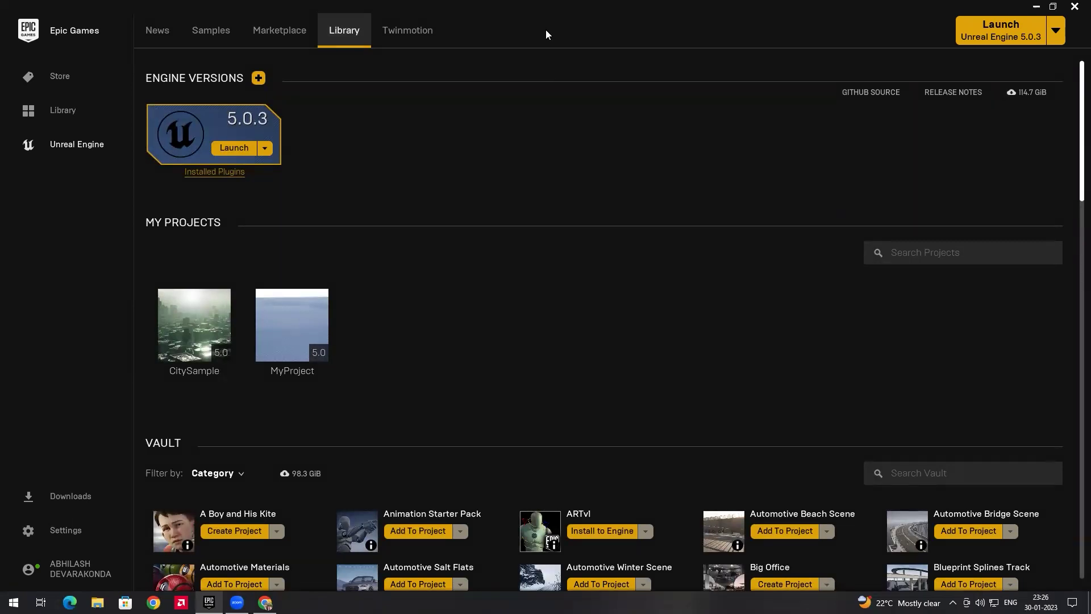
- Launch Unreal Engine 5.0.3 from its engine version card
click(234, 149)
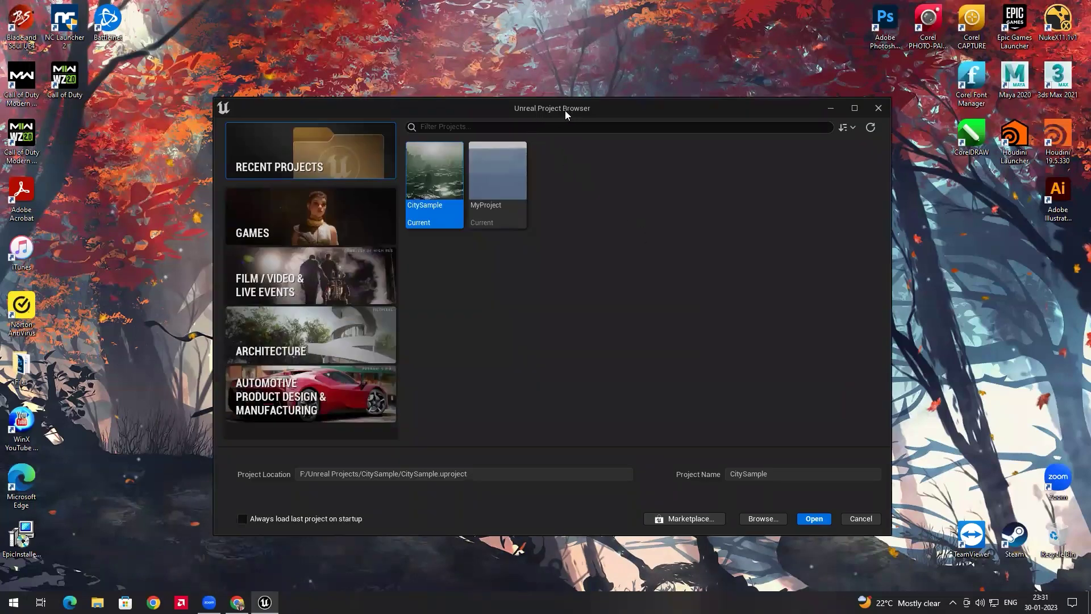
- Nudge the Project Browser window left and show the GAMES templates
drag(565, 110, 549, 109)
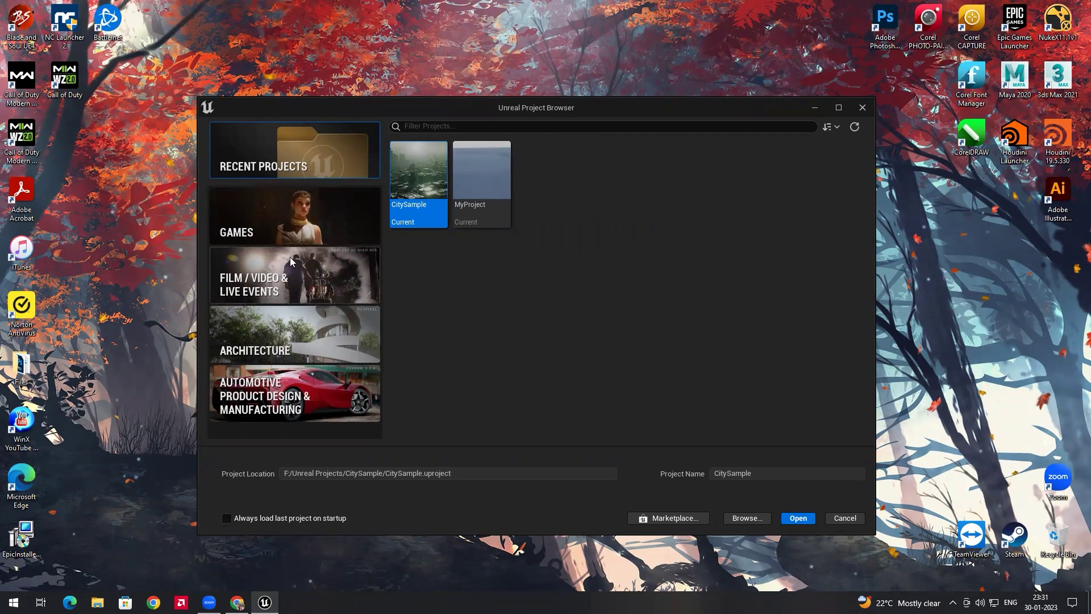
click(321, 219)
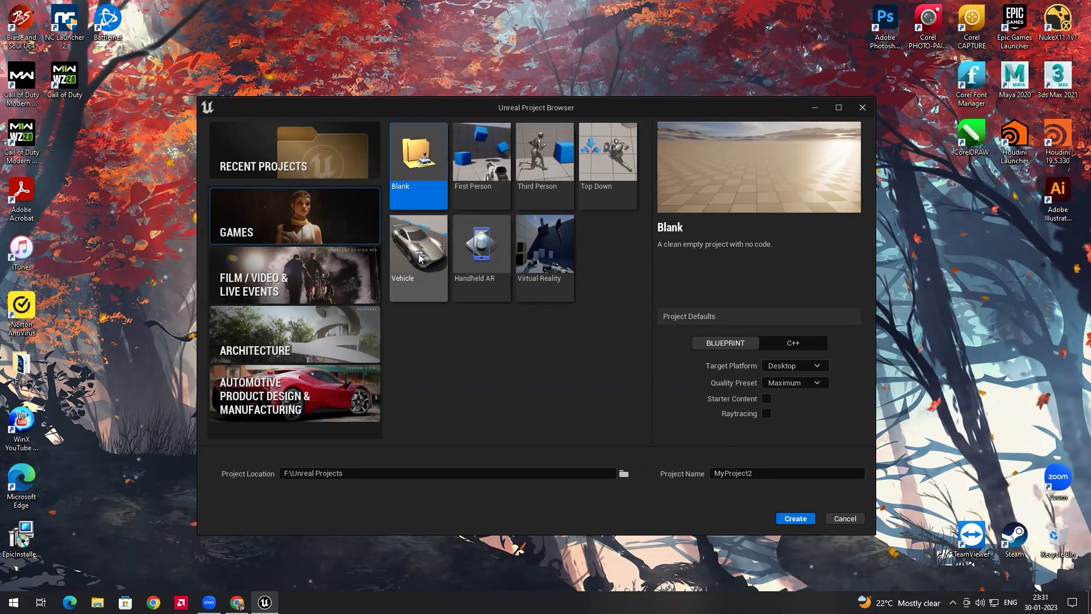
- Browse the Film/Video and Architecture categories, then preview First Person, Third Person and Top Down
click(319, 266)
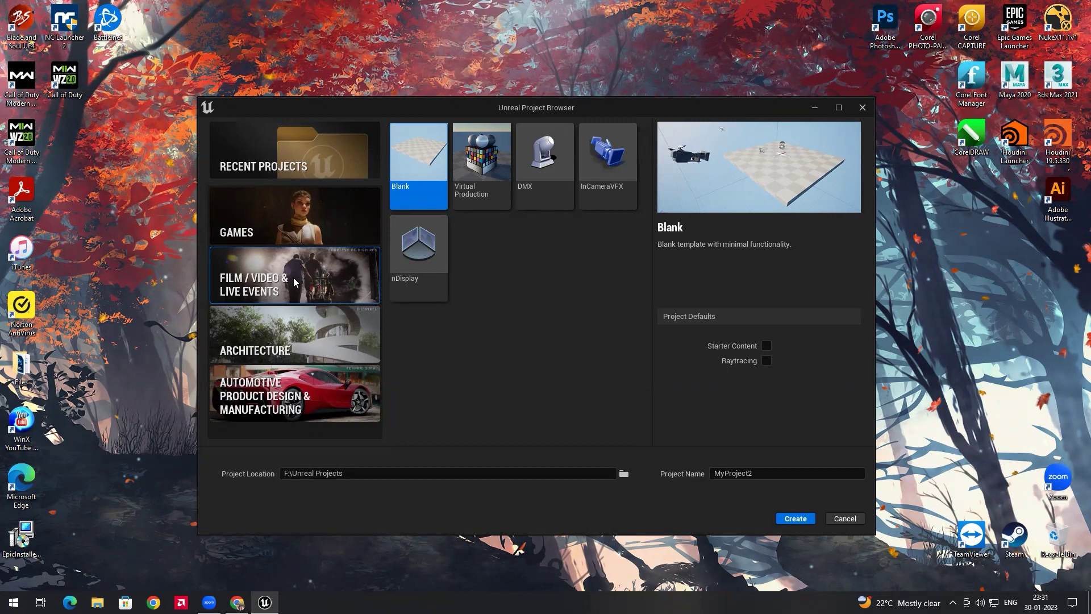
click(327, 333)
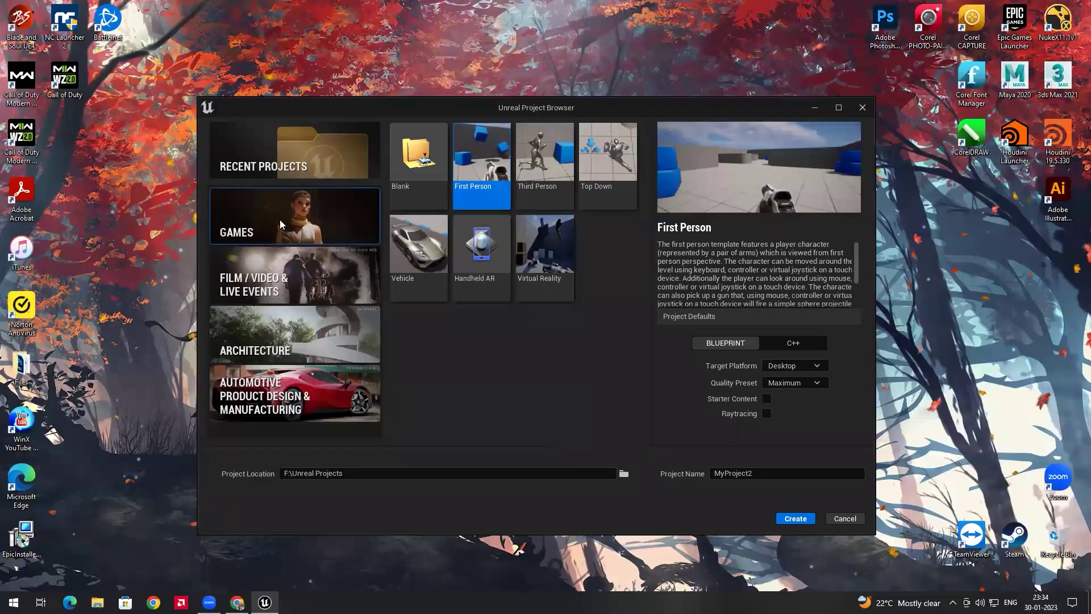
click(549, 183)
click(485, 171)
click(541, 169)
click(592, 190)
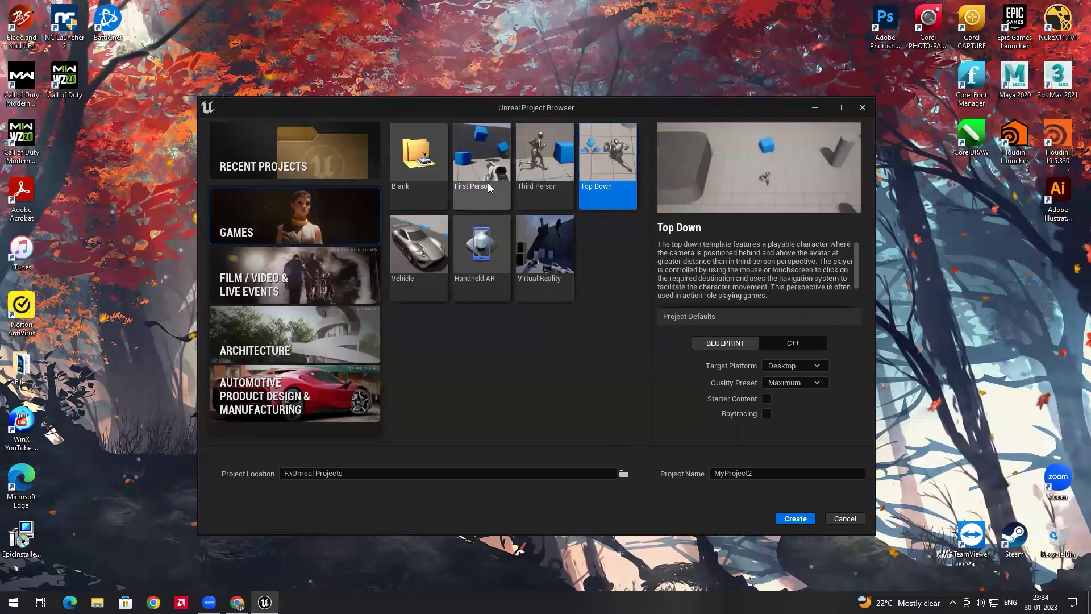
click(483, 165)
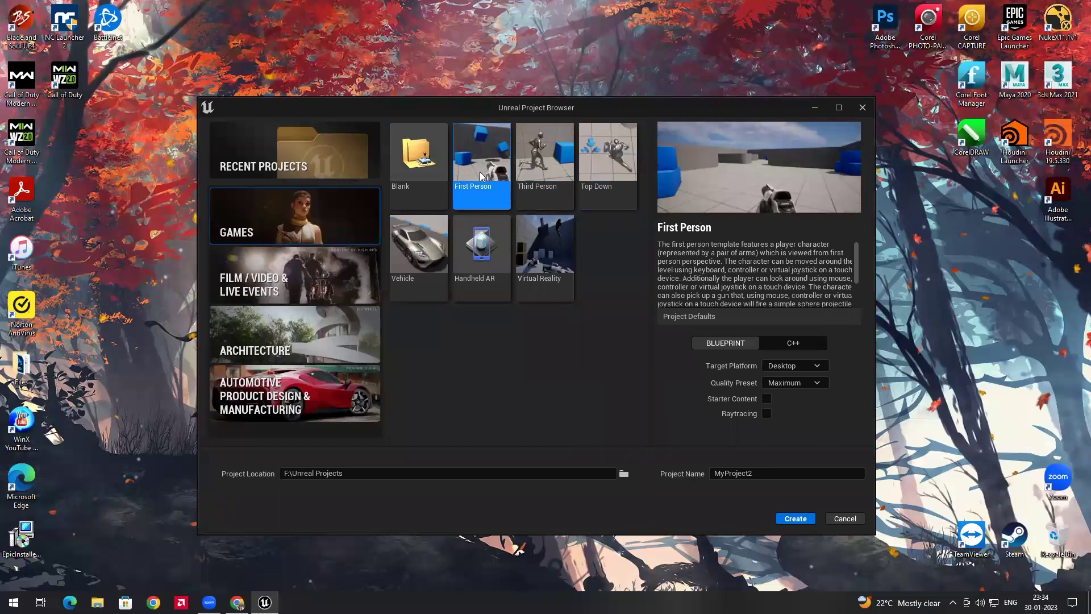
click(539, 166)
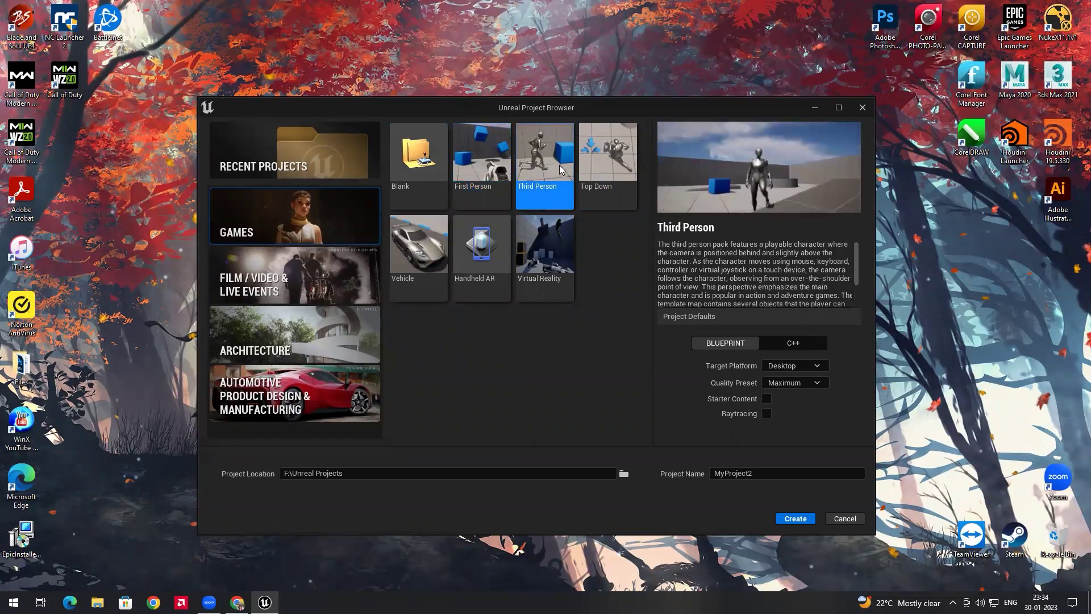
- Compare the Vehicle, Handheld AR and Virtual Reality templates with the others, settling on Blank
click(423, 164)
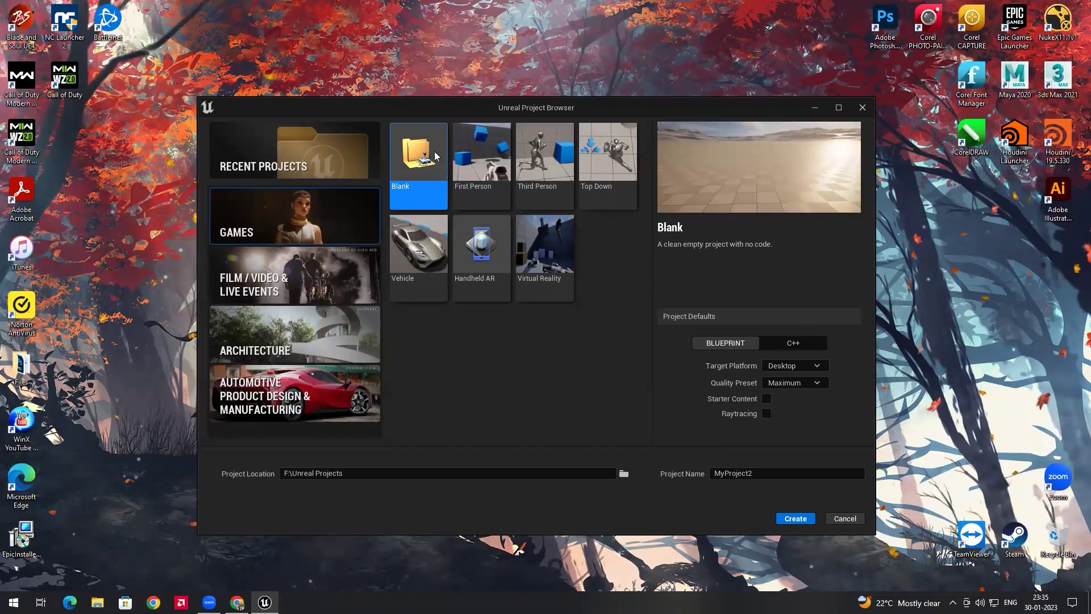
click(480, 165)
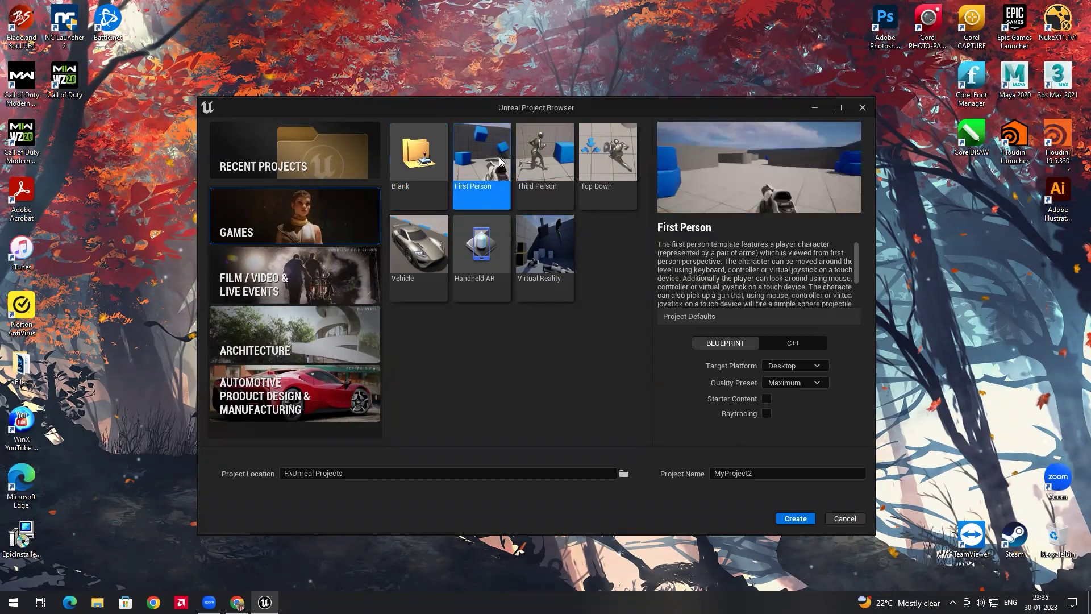
click(532, 155)
click(589, 152)
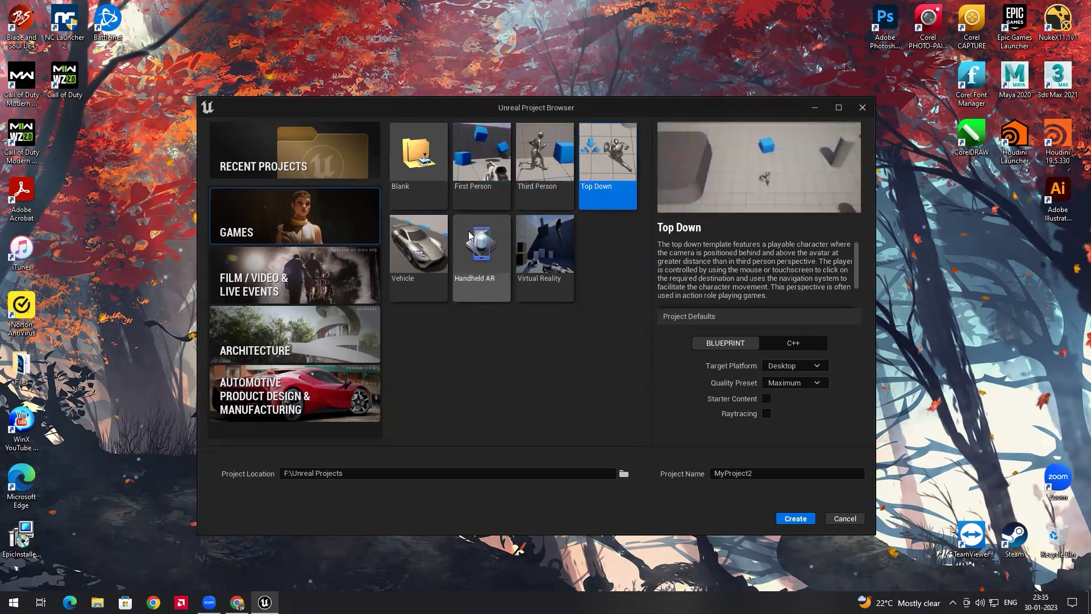
click(422, 255)
click(474, 247)
click(547, 243)
click(427, 173)
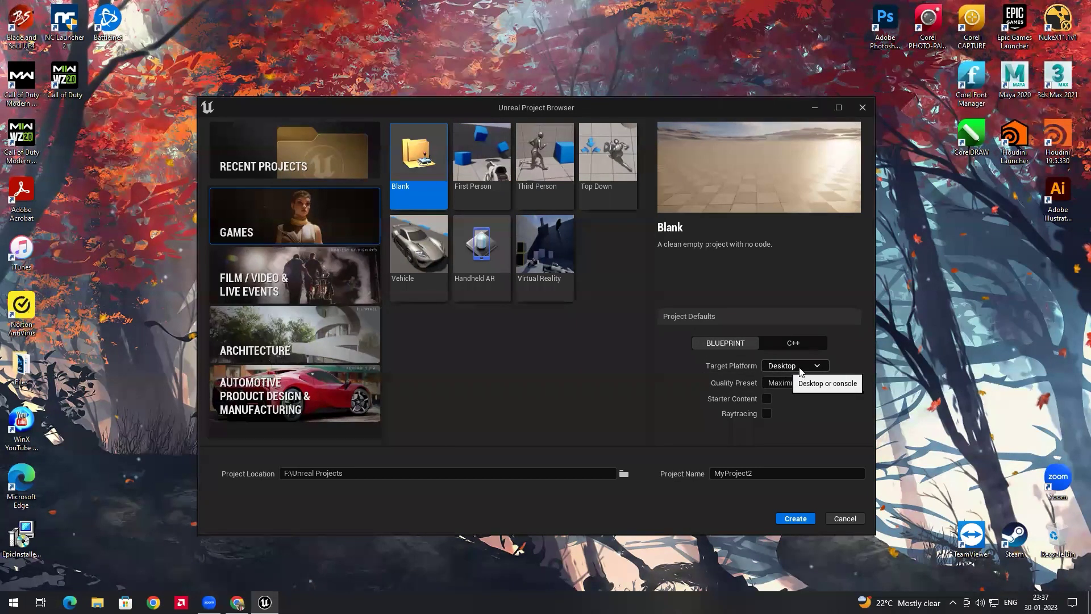
- Keep Target Platform on Desktop and Quality Preset on Maximum
click(794, 366)
click(804, 384)
click(784, 365)
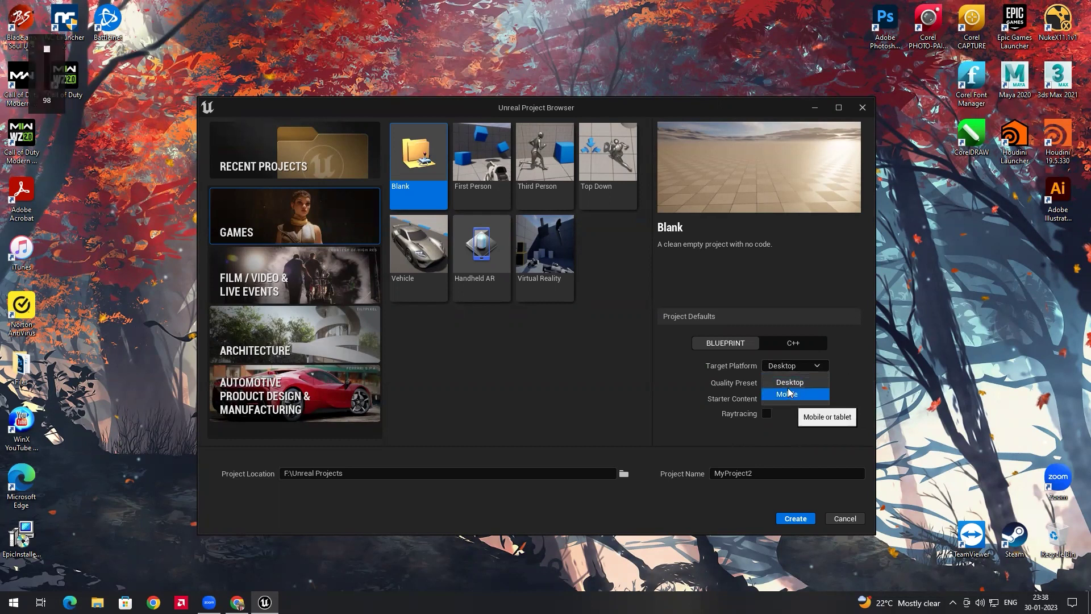
click(775, 369)
click(781, 368)
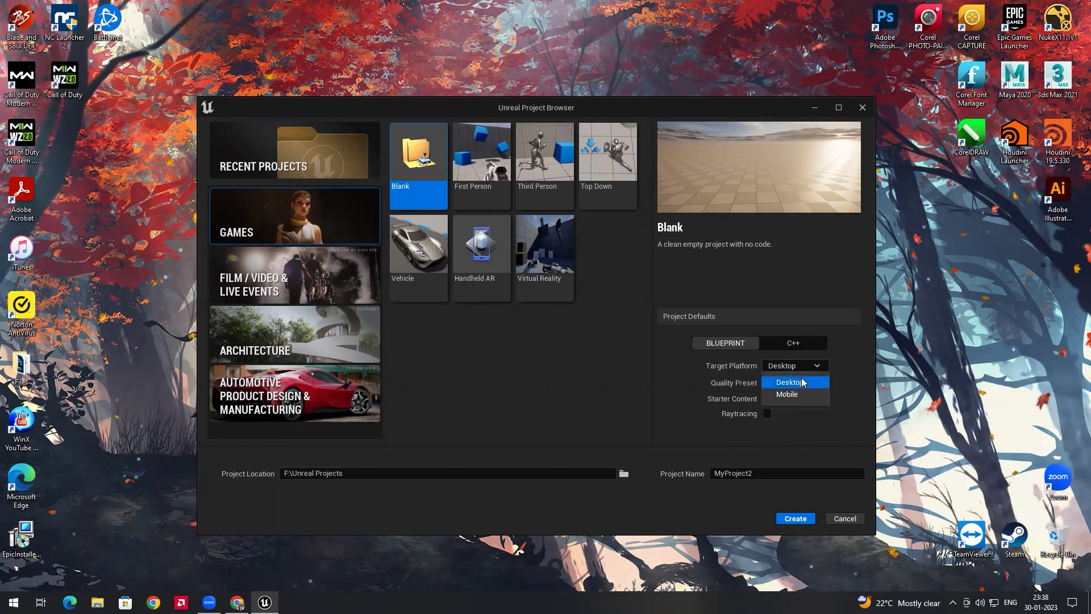
click(803, 384)
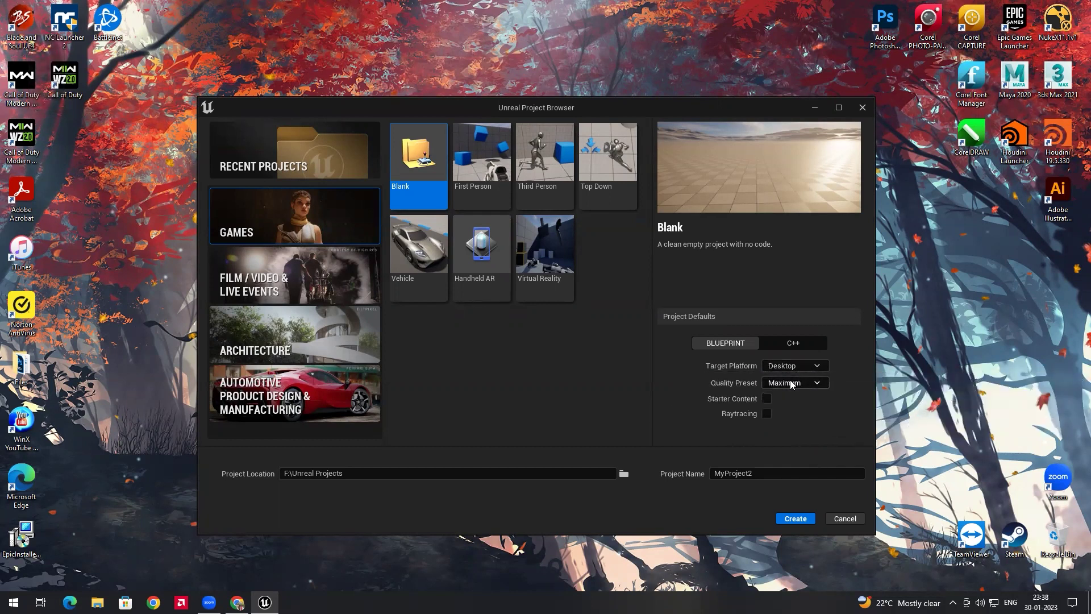
click(792, 384)
click(817, 401)
- Toggle Starter Content on and back off so it stays excluded
click(767, 399)
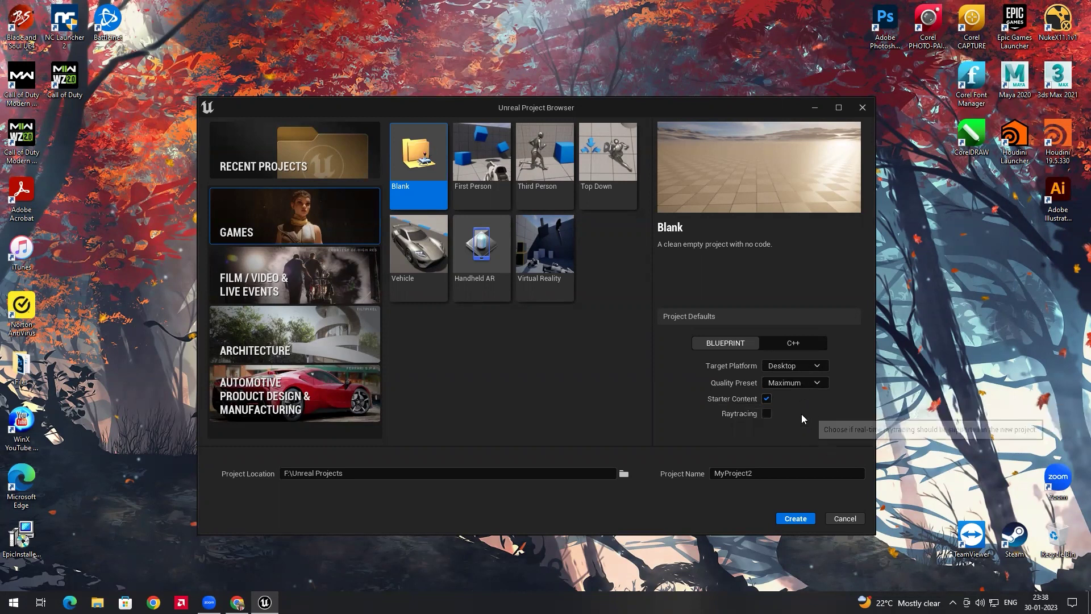
click(768, 399)
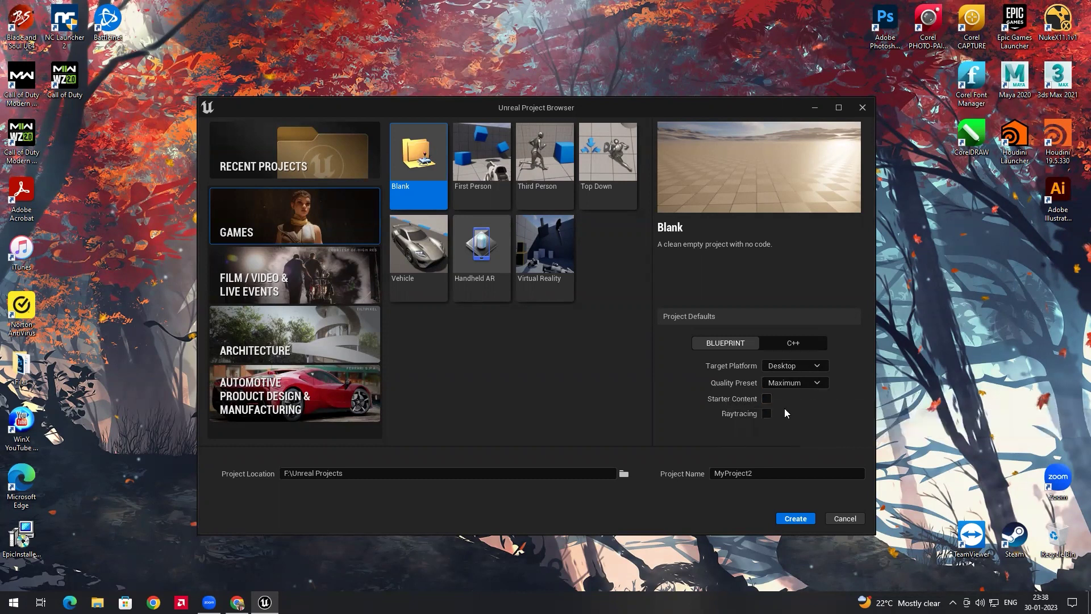
click(767, 474)
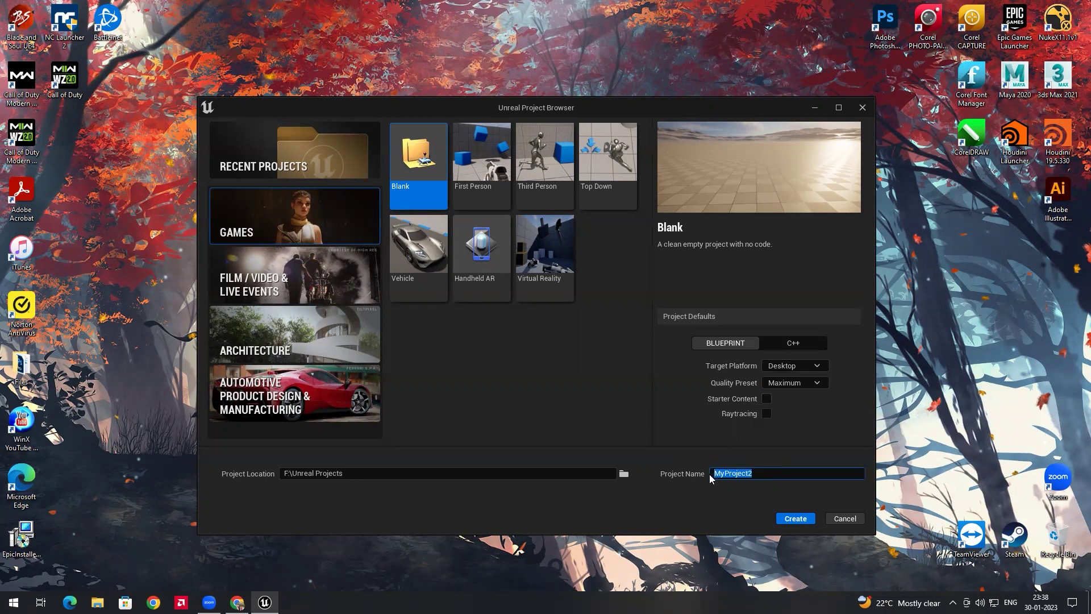
- Name the project Introduction, keep the F:\Unreal Projects location, and create it
key(BackSpace)
key(BackSpace)
text(@)
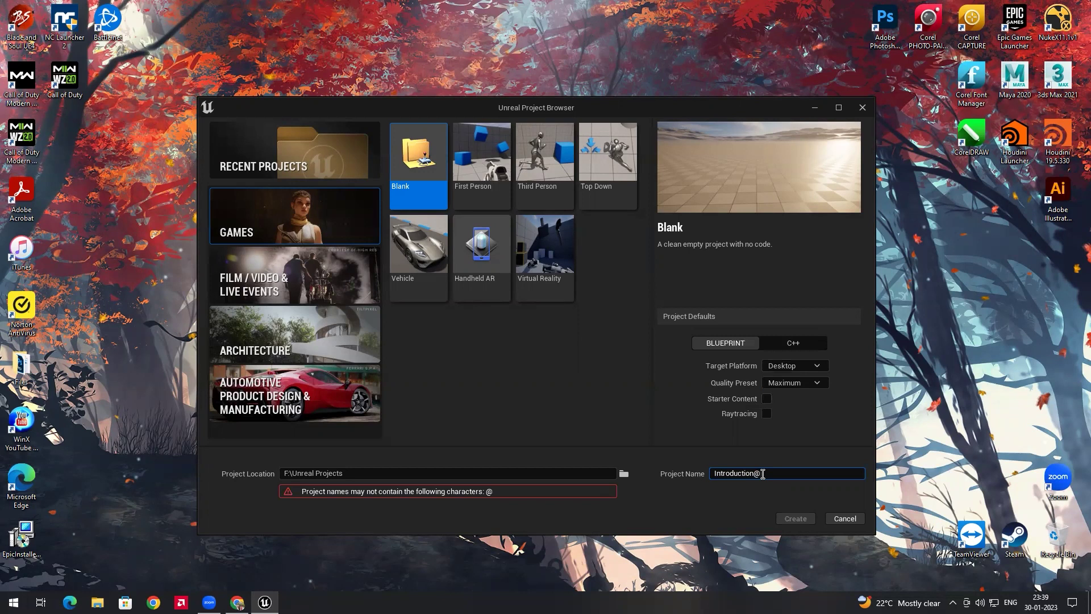
key(BackSpace)
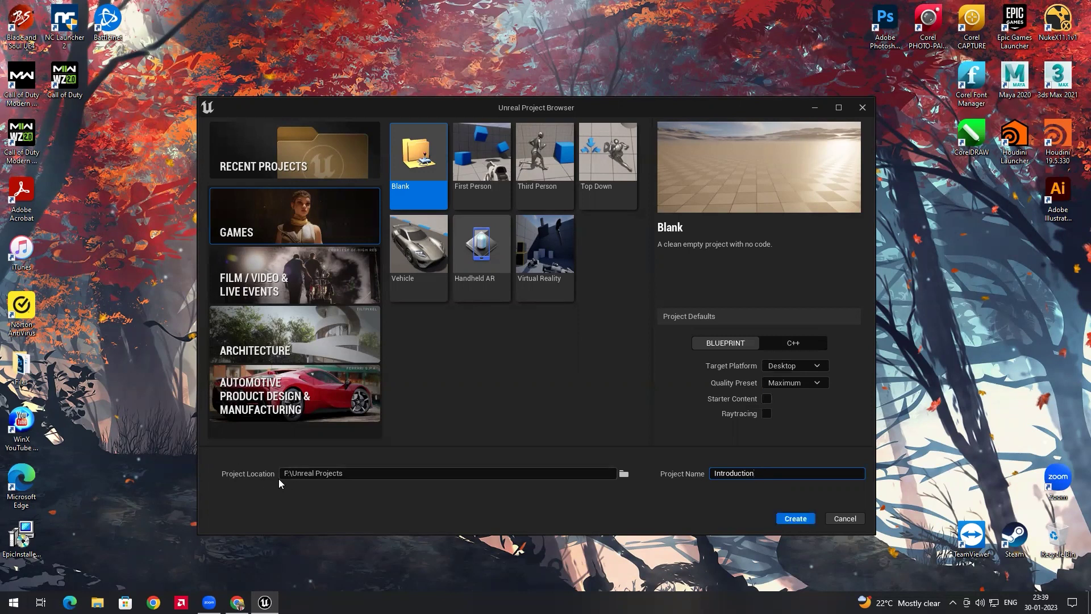
click(623, 475)
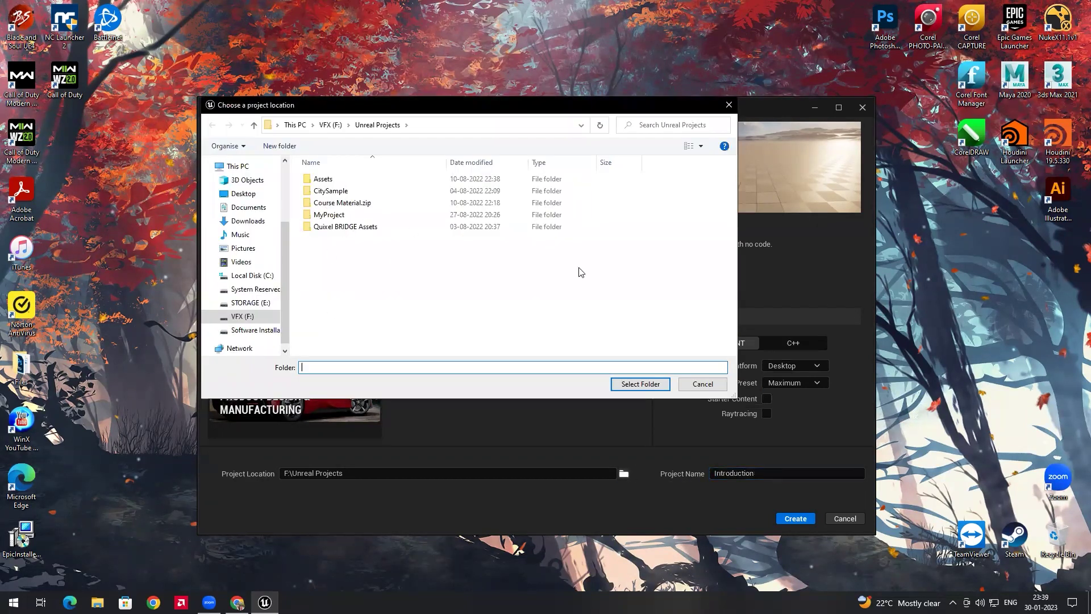
click(693, 382)
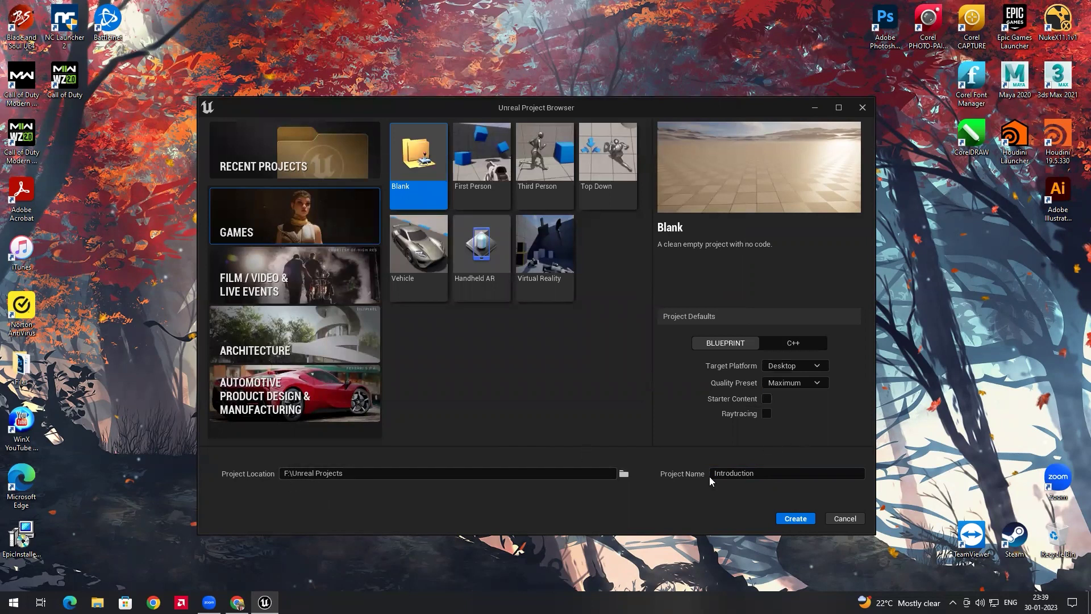
click(800, 518)
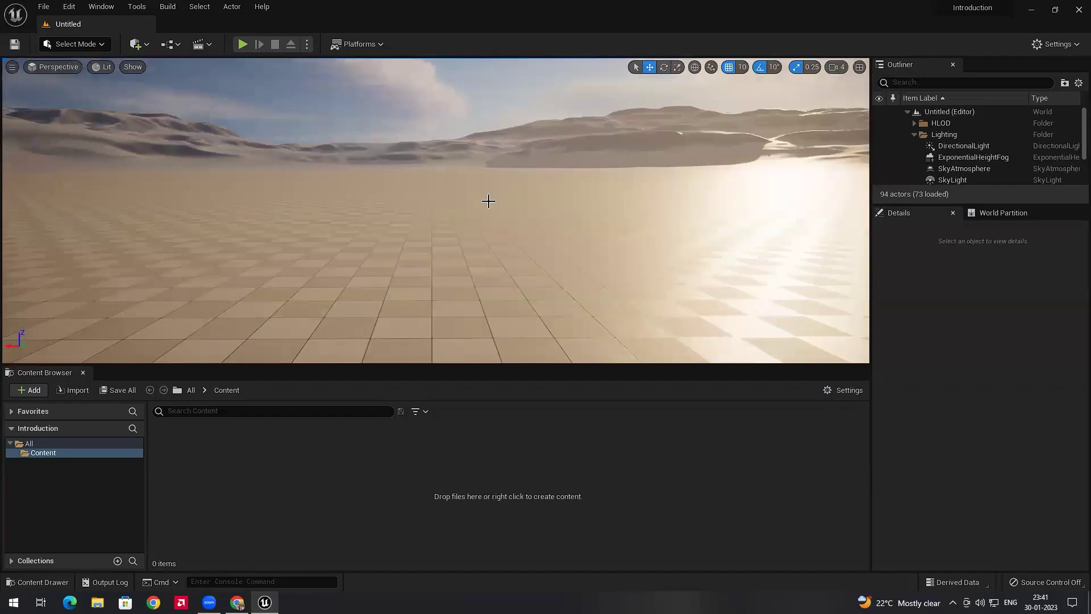
- Look around the desert level and inspect DirectionalLight, ExponentialHeightFog and SkyAtmosphere in the Outliner
drag(492, 202, 398, 173)
drag(497, 222, 494, 267)
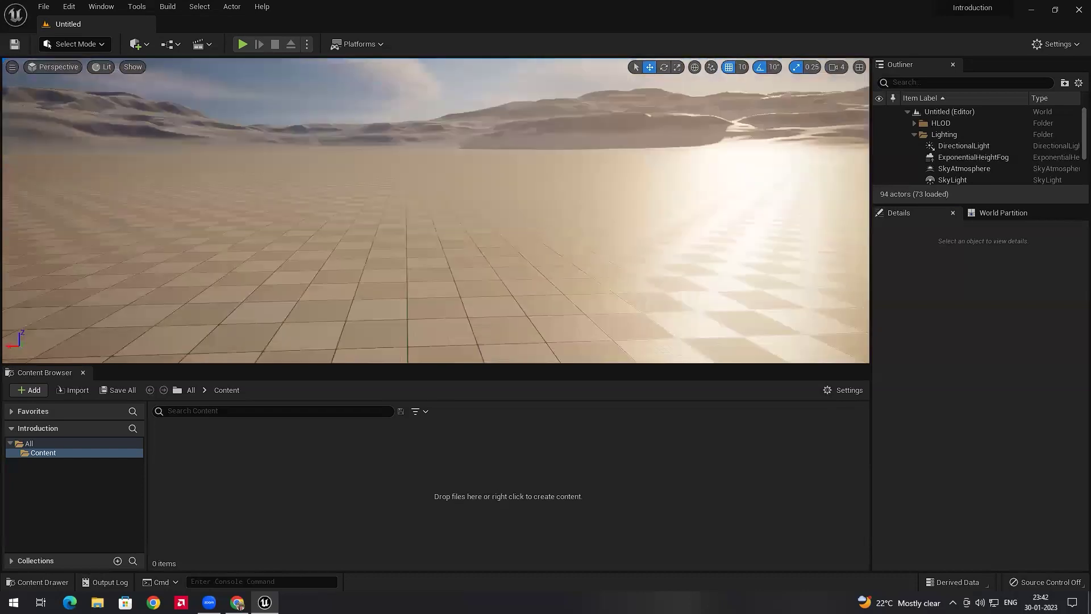
click(961, 146)
click(965, 158)
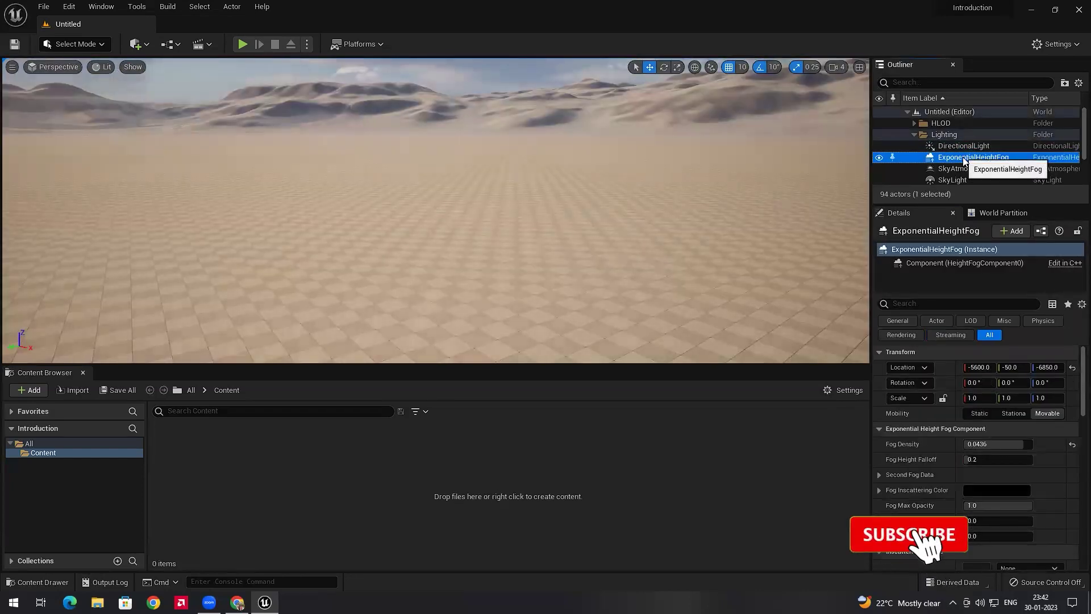
click(947, 170)
mouse_move(432, 227)
mouse_down()
mouse_move(424, 170)
mouse_move(421, 228)
mouse_move(421, 213)
mouse_up()
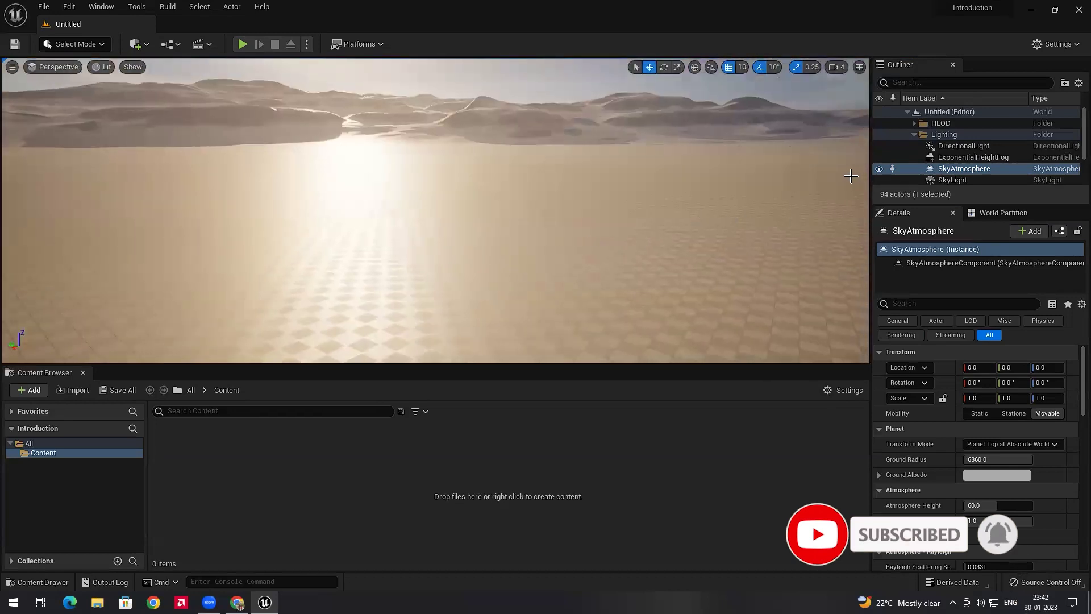